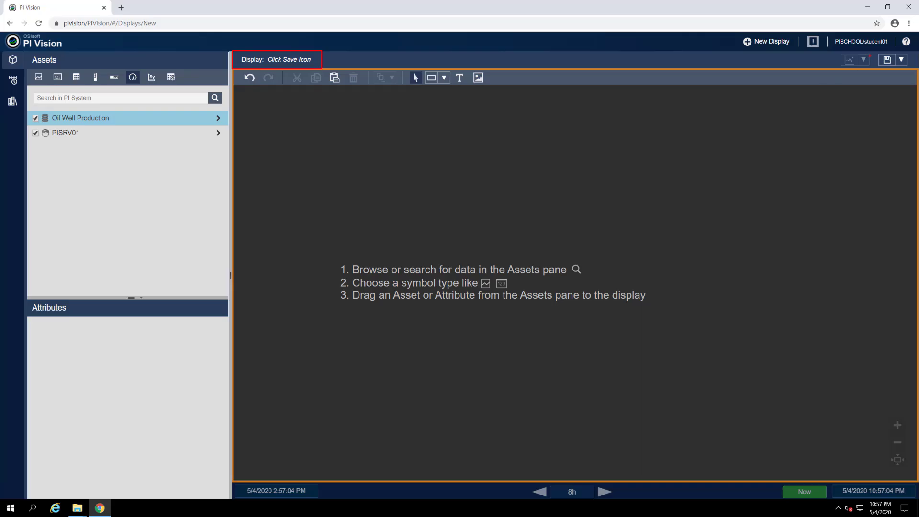
- Add a text label reading 'Hello World' near the top centre of the canvas
left_click_drag(872, 52, 917, 69)
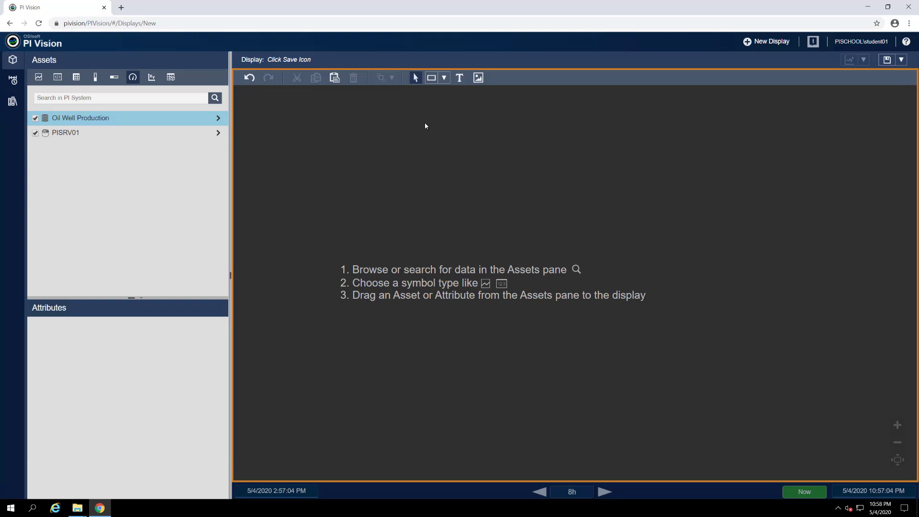
left_click(461, 79)
left_click(467, 177)
type("Hello")
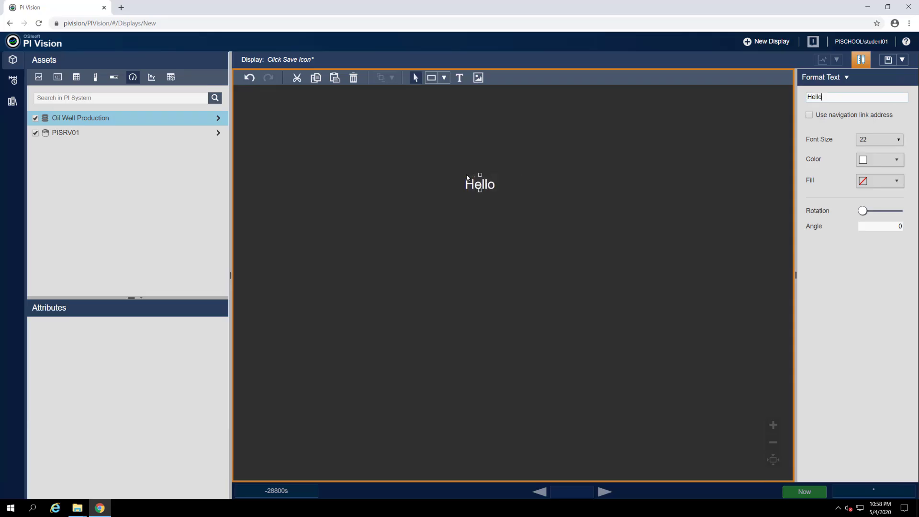
type(" World")
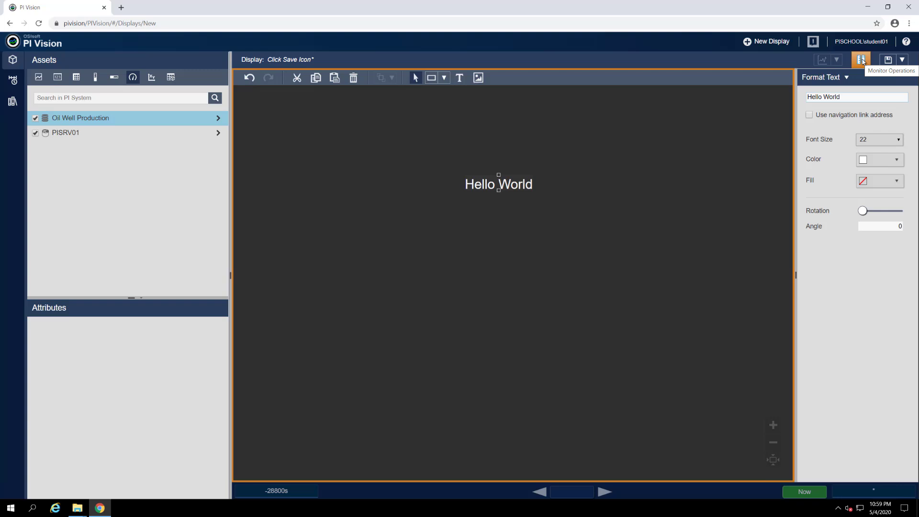
left_click(862, 60)
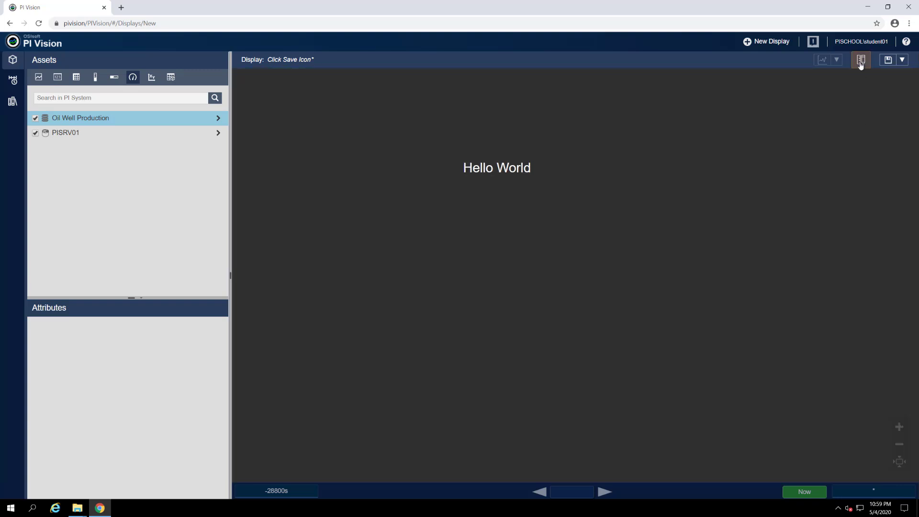
left_click(861, 61)
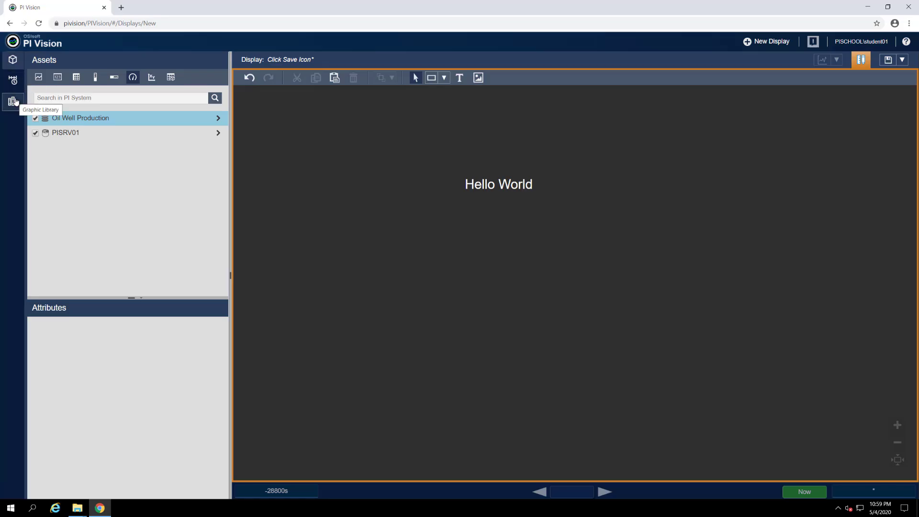
left_click(13, 80)
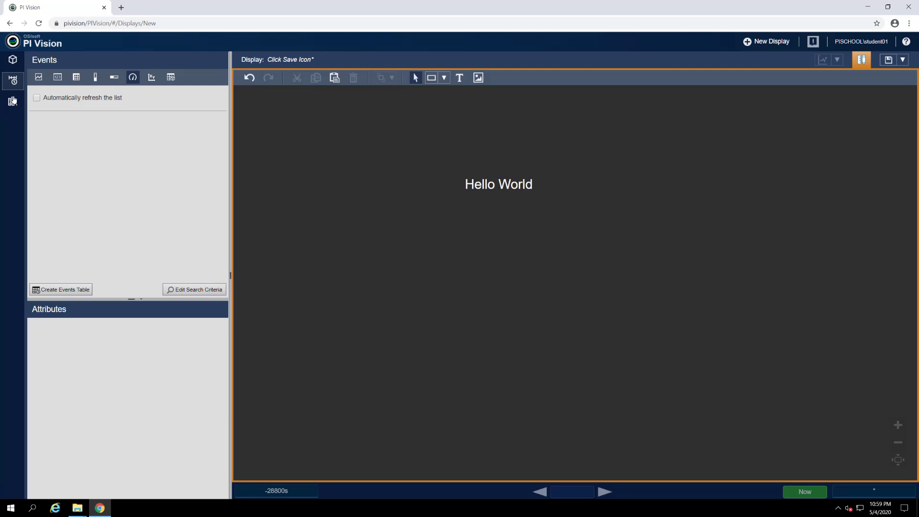
left_click(12, 100)
left_click(16, 63)
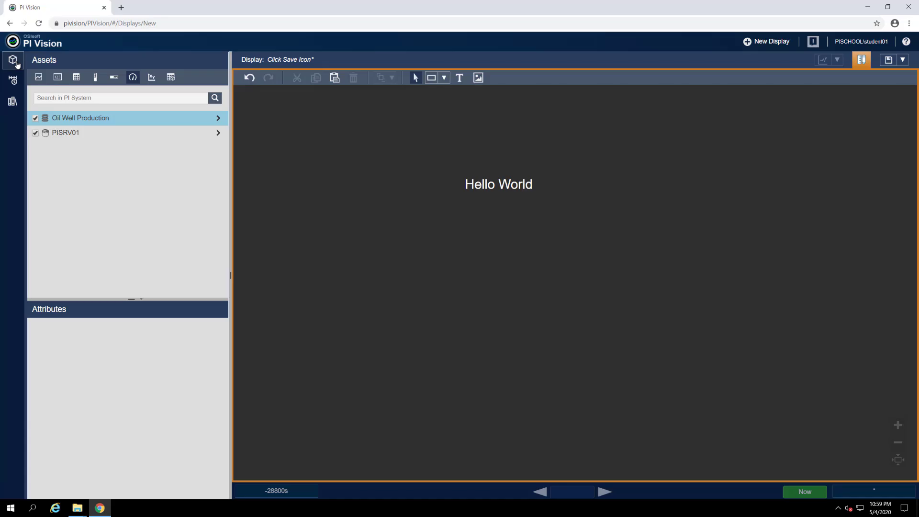
left_click(17, 63)
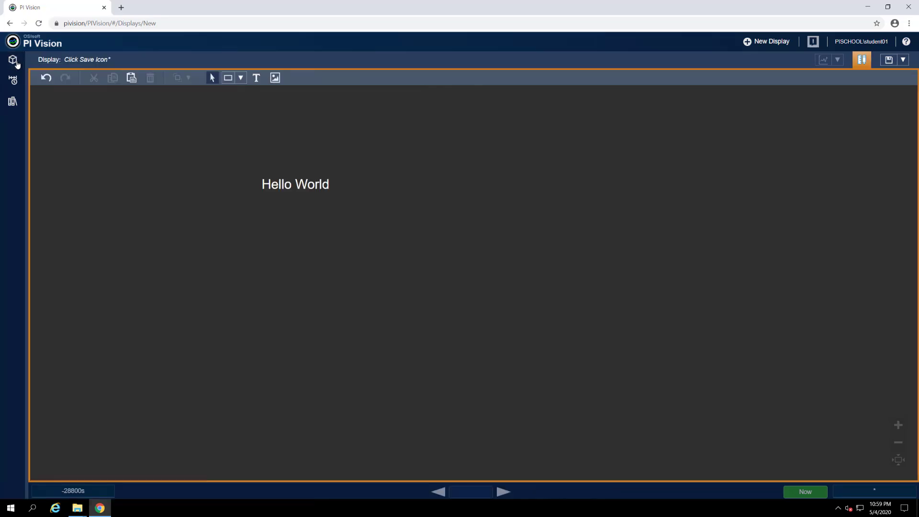
left_click(17, 64)
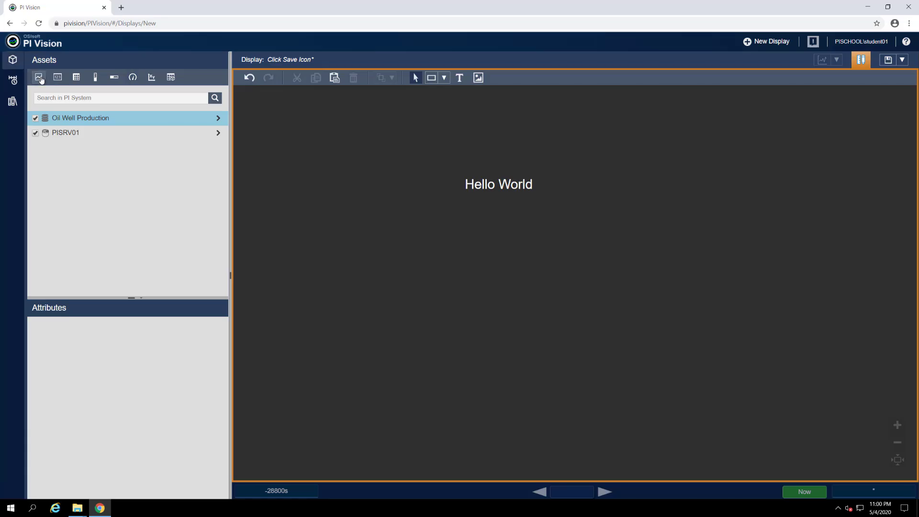
- Try the value, horizontal bar, XY plot and table symbol types, ending on value
left_click(58, 77)
left_click(114, 77)
left_click(133, 78)
left_click(151, 78)
left_click(170, 78)
left_click(57, 78)
- Expand Oil Well Production and list North Dakota's attributes in the asset pane
left_click(219, 118)
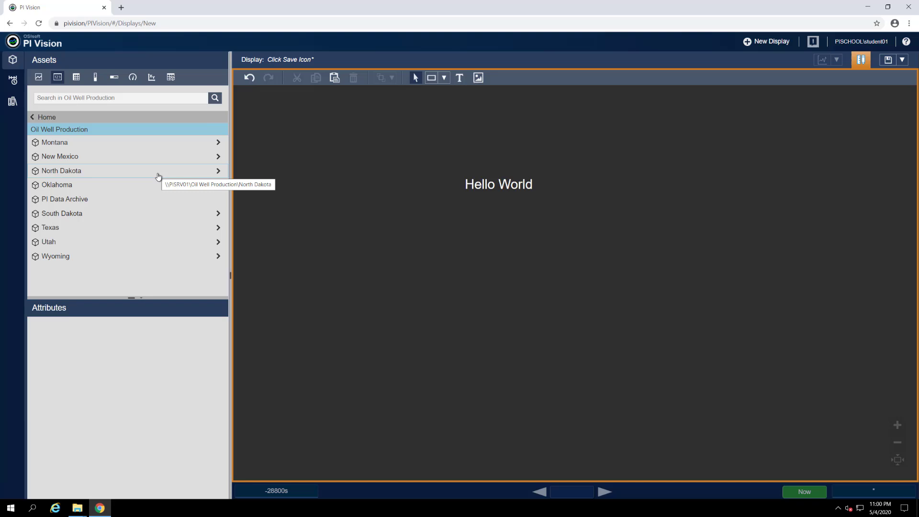
left_click(48, 118)
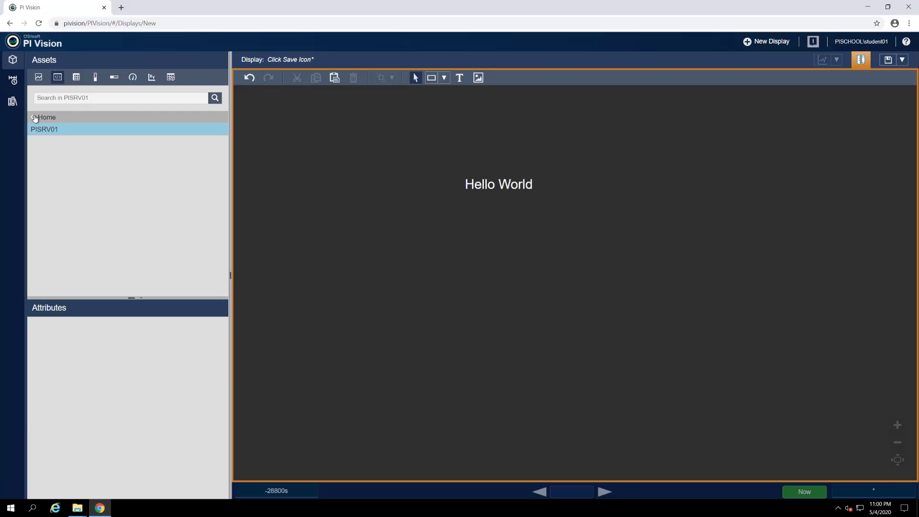
left_click(215, 119)
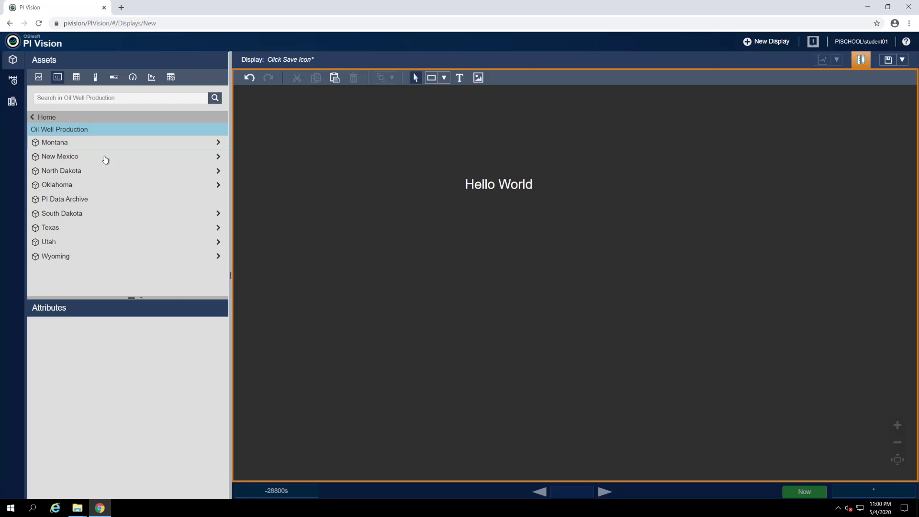
left_click(104, 175)
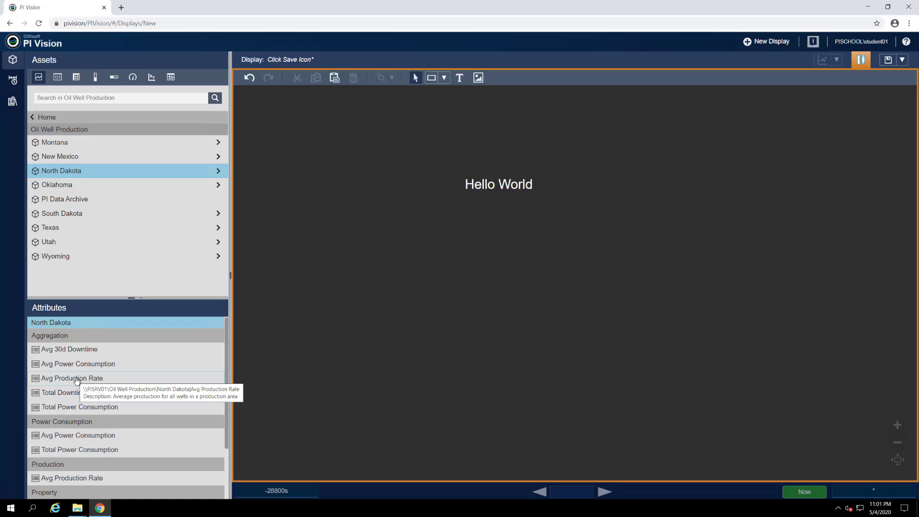
- Add North Dakota's Avg Production Rate as a trend below Hello World, then show the events pane
left_click_drag(77, 380, 283, 336)
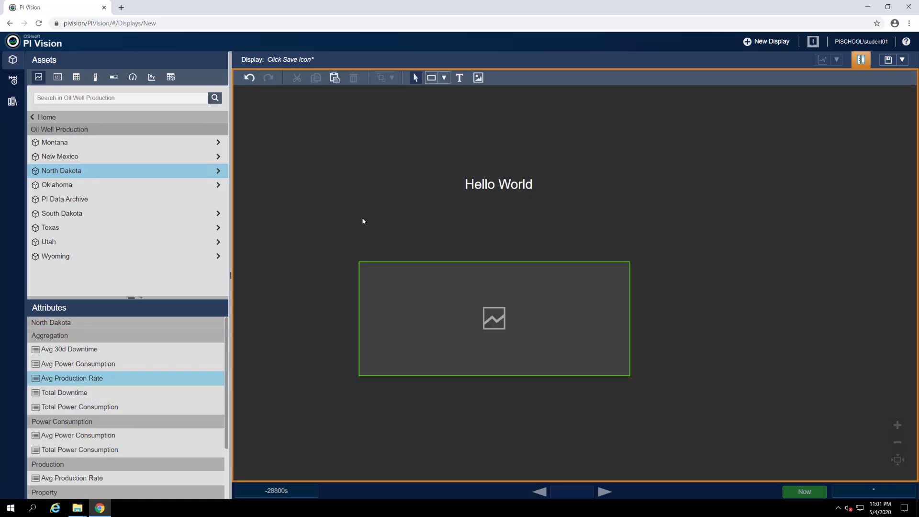
left_click_drag(363, 221, 365, 211)
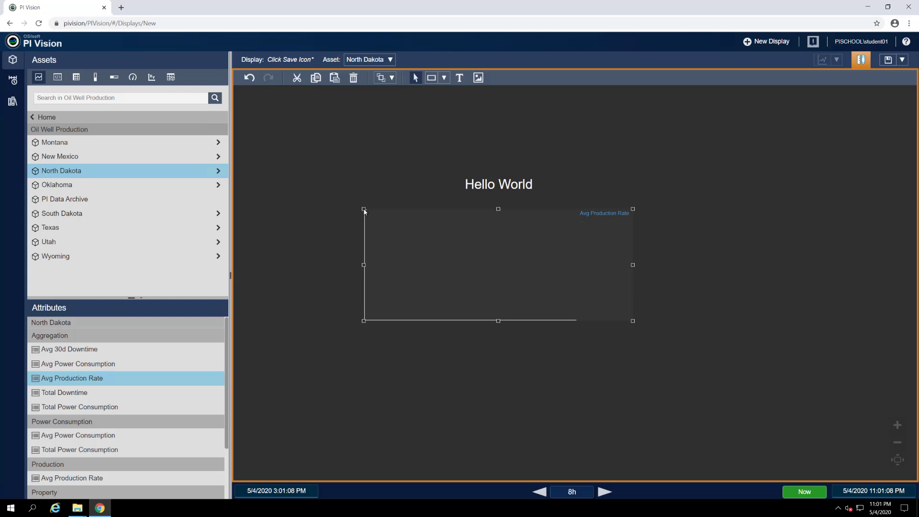
left_click(13, 80)
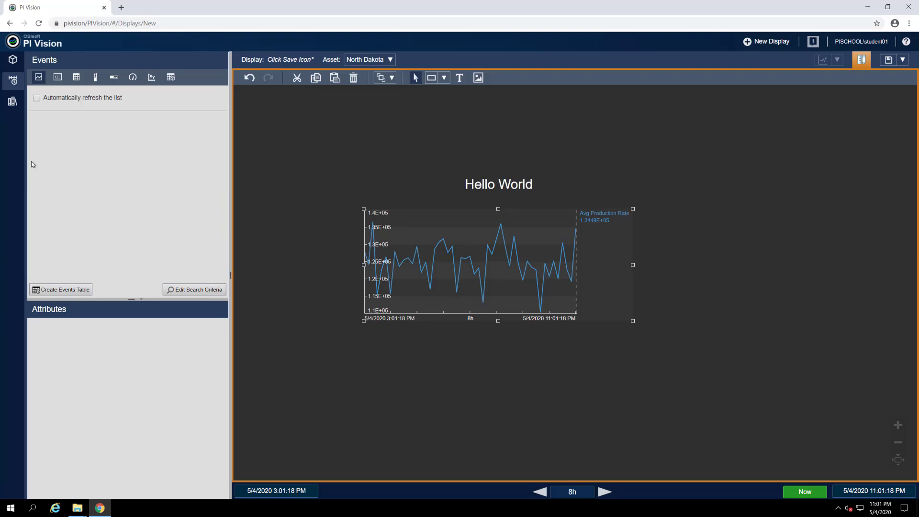
- Draw the purple chemical vessel graphic from the Graphic Library left of Hello World, above the trend
left_click(13, 102)
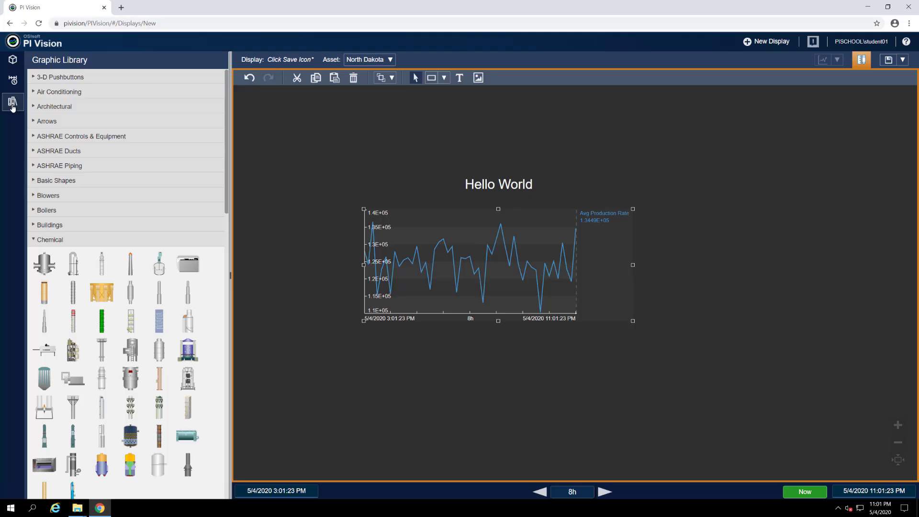
left_click(188, 354)
left_click_drag(266, 123, 344, 244)
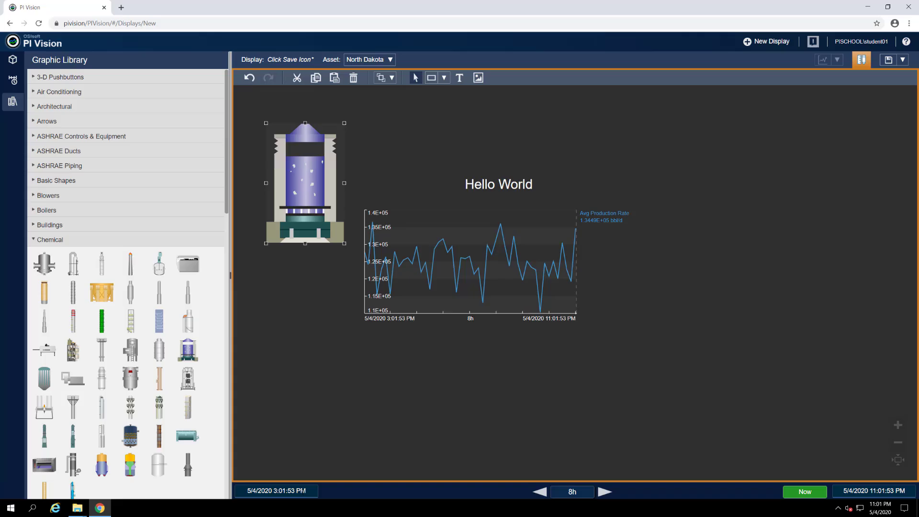
left_click(882, 492)
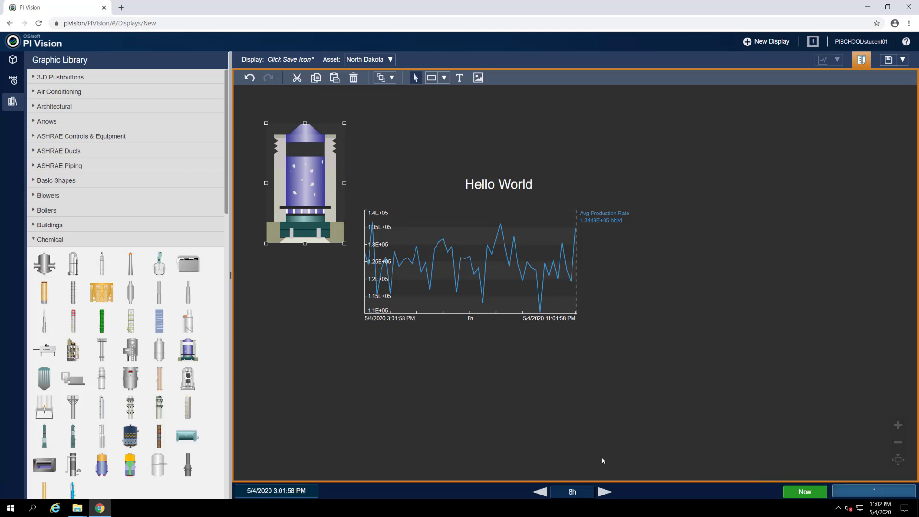
left_click(578, 492)
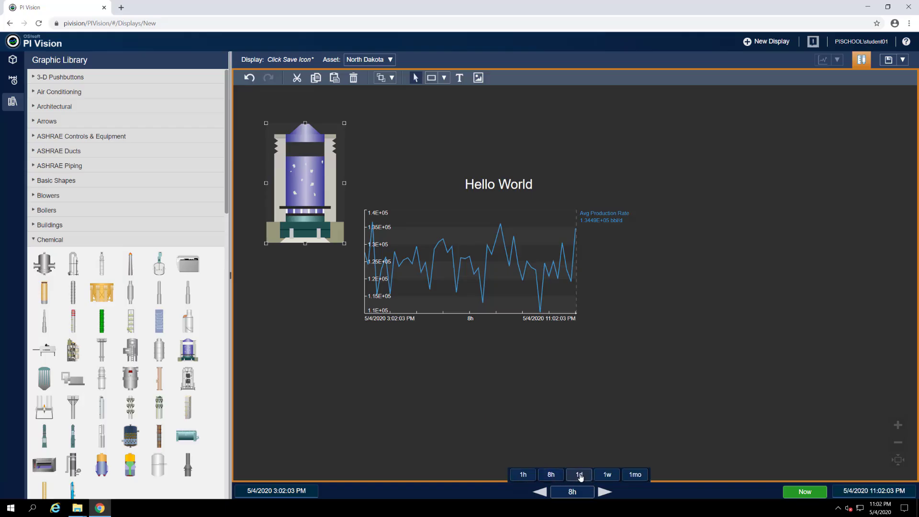
left_click(582, 494)
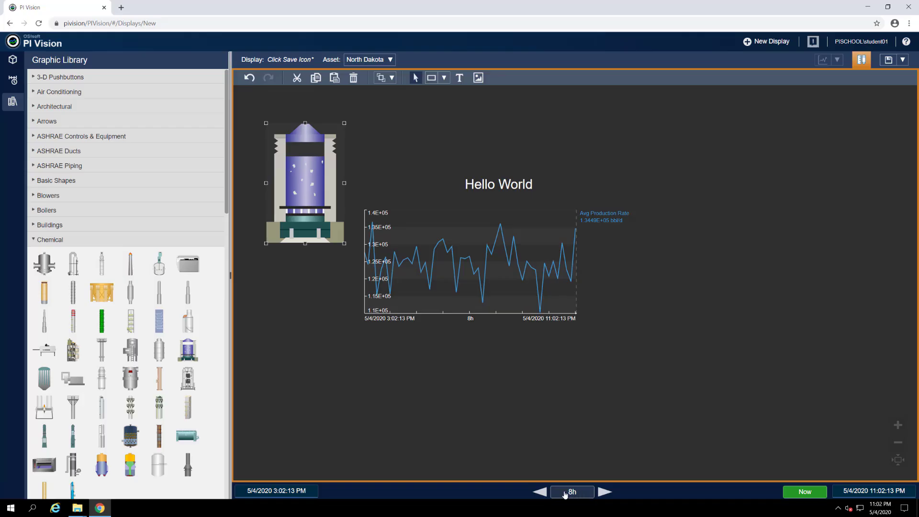
left_click(541, 491)
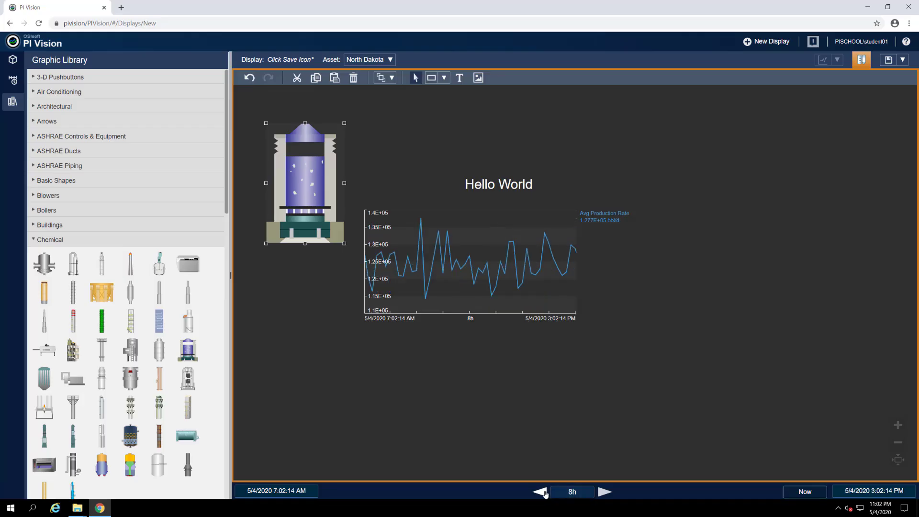
left_click(604, 493)
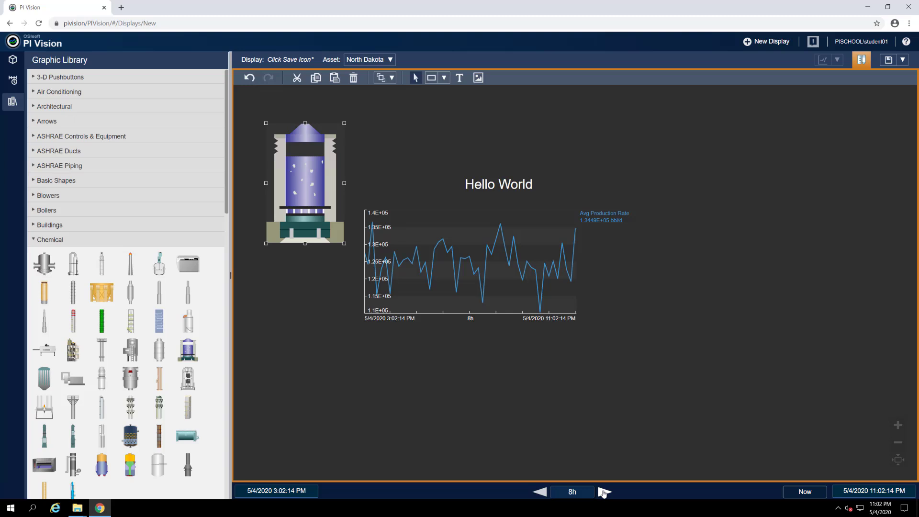
left_click(789, 494)
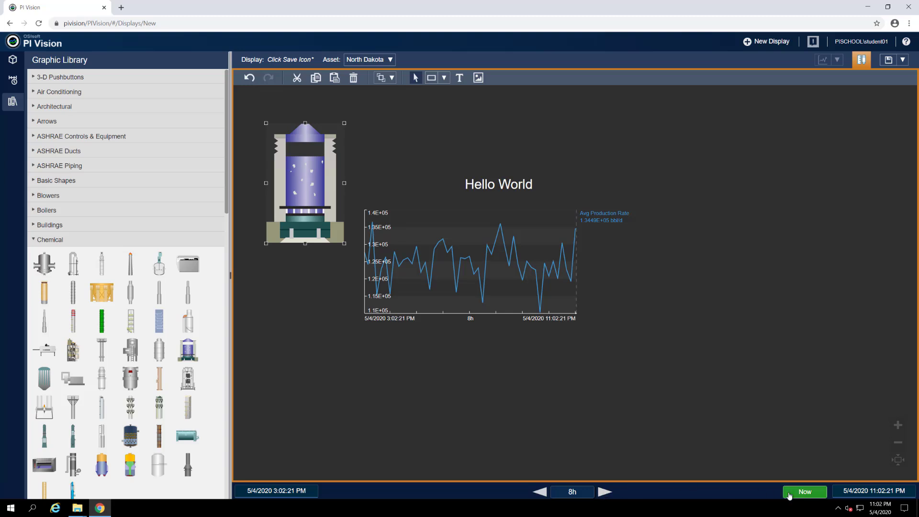
left_click(791, 386)
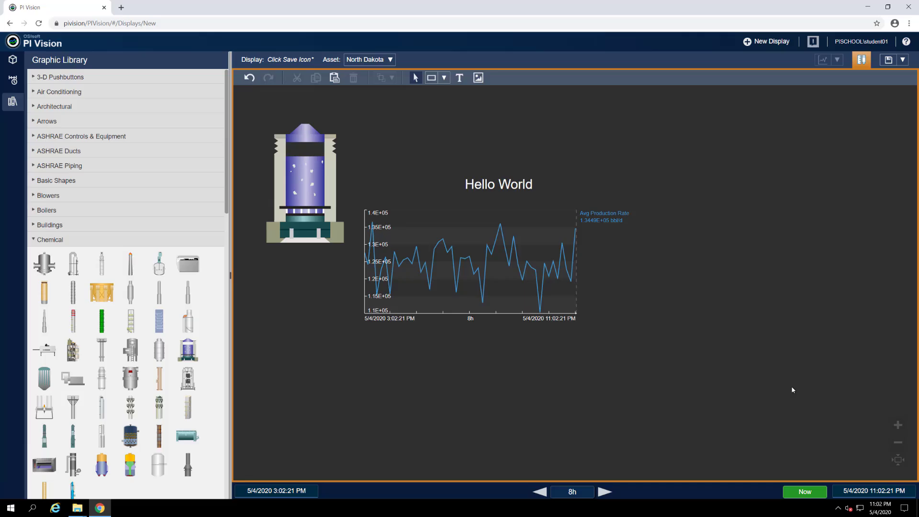